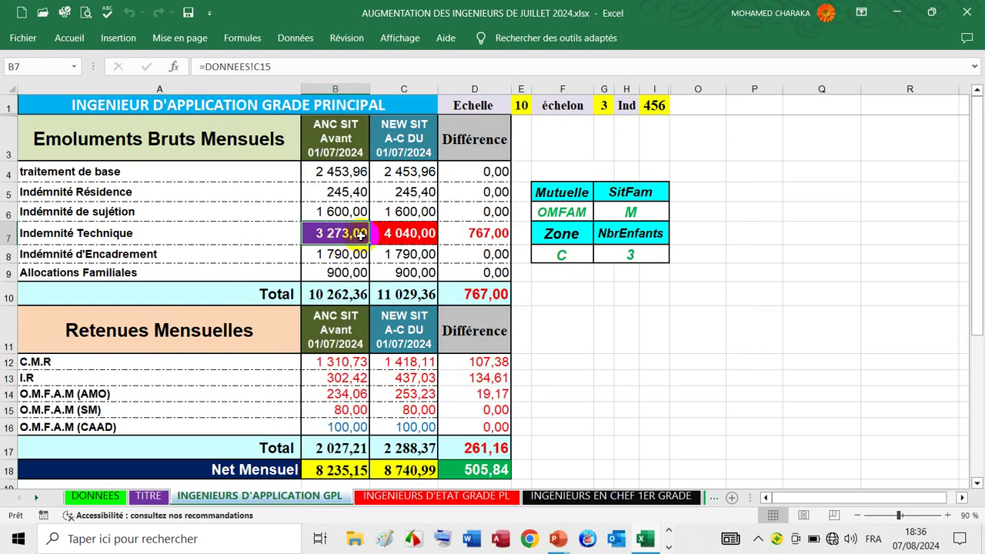
- Examine the old net monthly pay, the new-situation column, the new Indemnité Technique and the new net pay on the INGENIEURS D'APPLICATION GPL sheet
{"action": "left_click", "coordinate": [348, 471]}
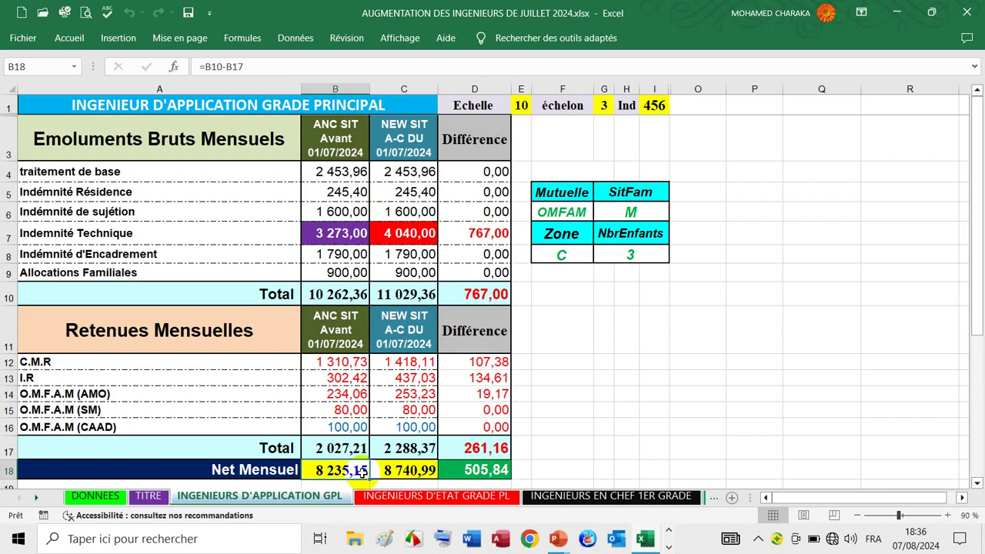
{"action": "left_click", "coordinate": [404, 89]}
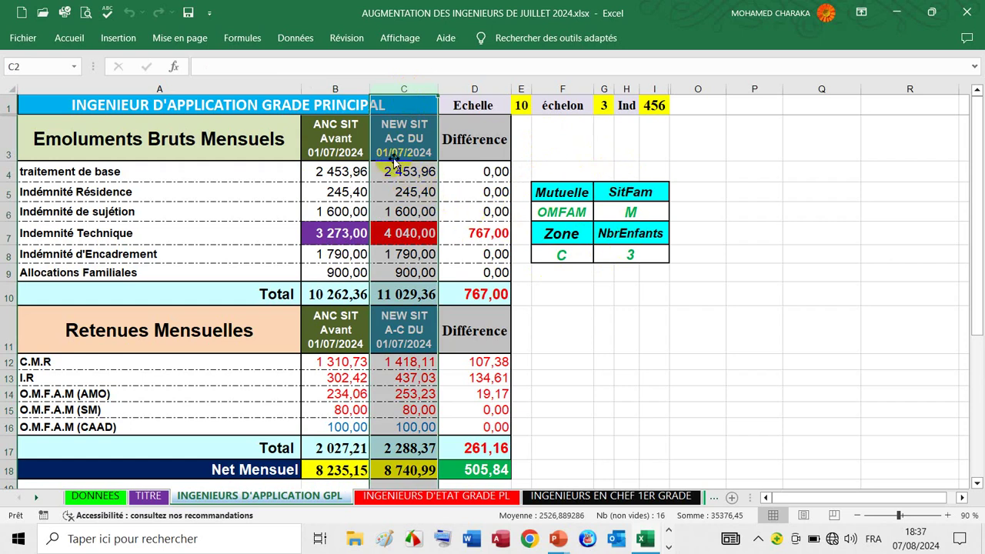
{"action": "left_click", "coordinate": [418, 238]}
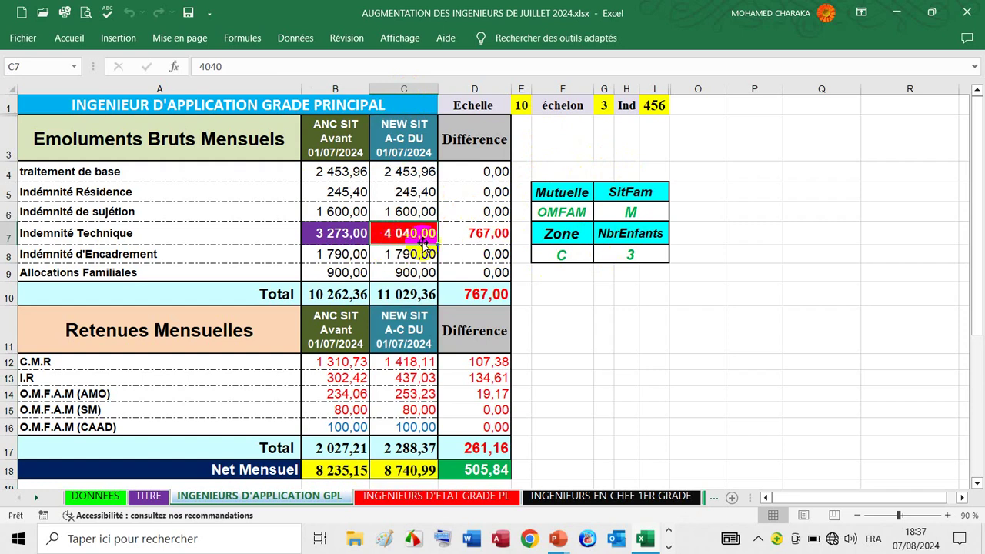
{"action": "left_click", "coordinate": [421, 473]}
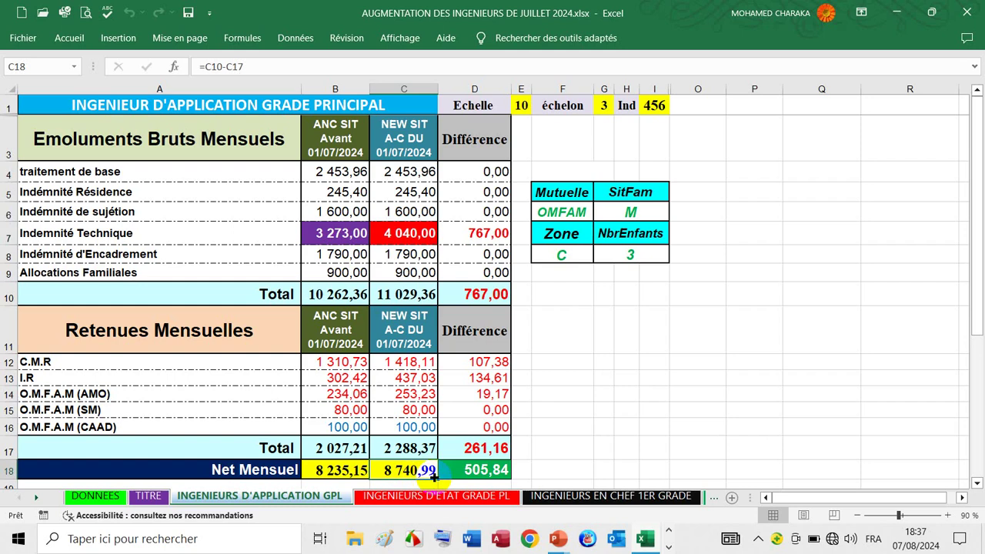
- Examine the Différence column for the application engineer, checking the Indemnité Technique, C.M.R, I.R and O.M.F.A.M (AMO) rows
{"action": "left_click", "coordinate": [473, 88]}
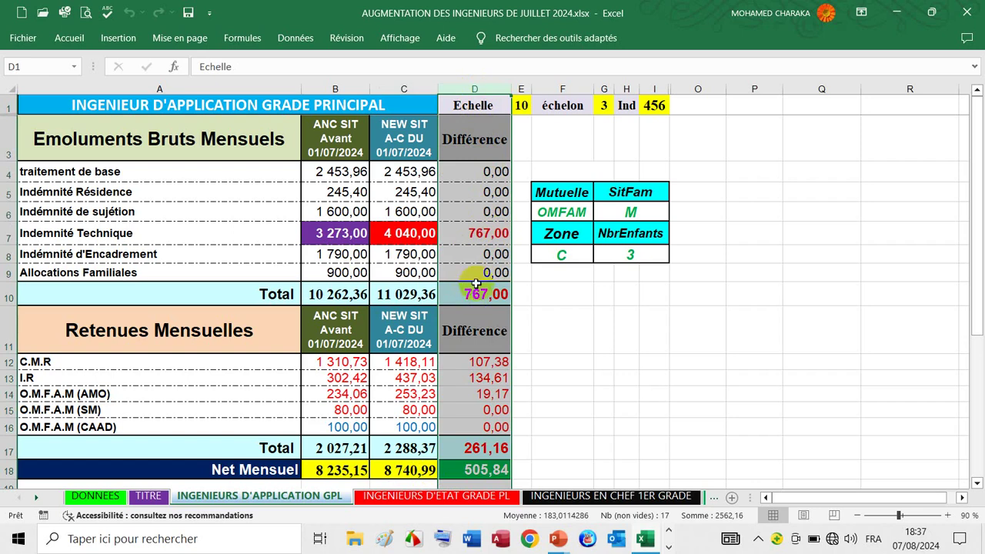
{"action": "left_click", "coordinate": [478, 233]}
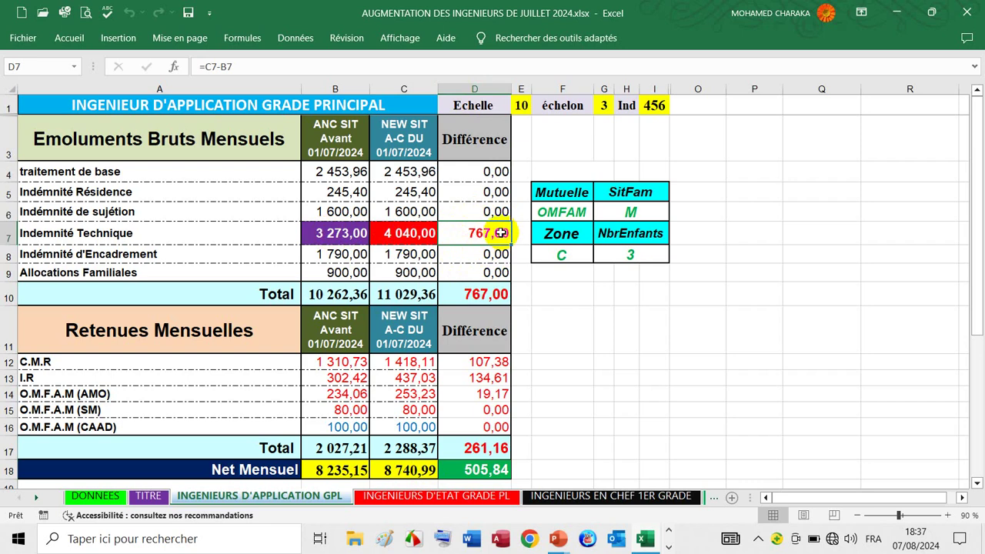
{"action": "left_click", "coordinate": [486, 362]}
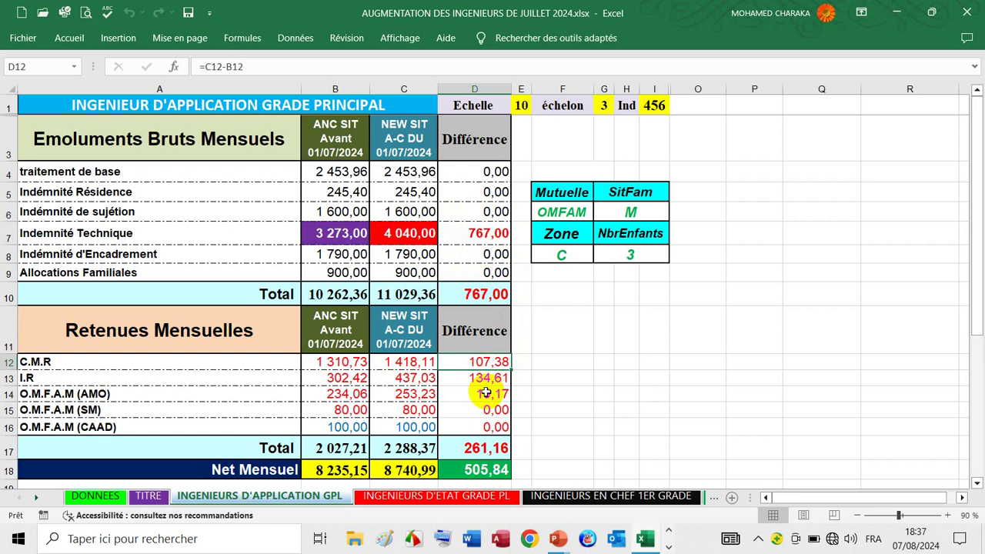
{"action": "left_click", "coordinate": [487, 378]}
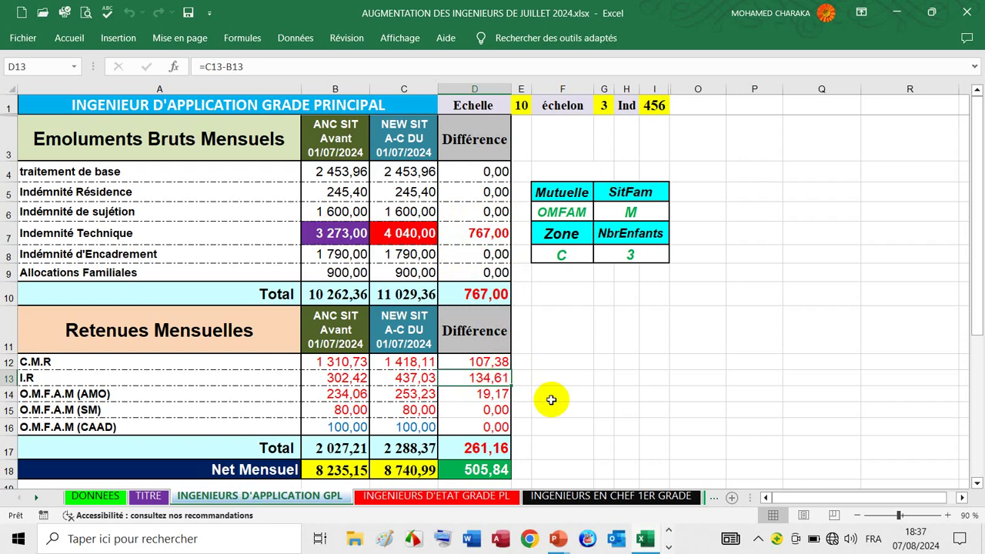
{"action": "left_click", "coordinate": [465, 398]}
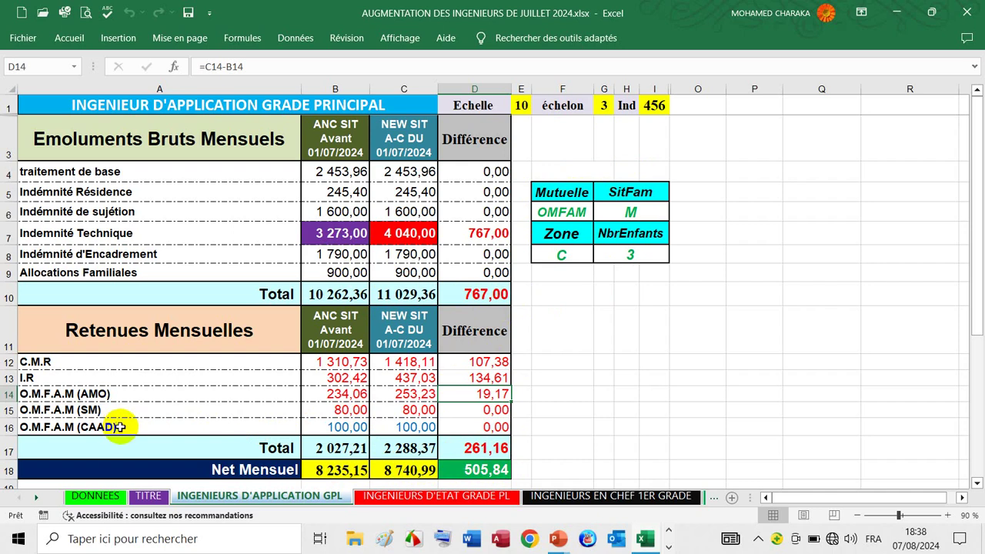
- Inspect the O.M.F.A.M (CAAD) formulas for the old and new situations in B16 and C16, leaving both unchanged
{"action": "double_click", "coordinate": [339, 426]}
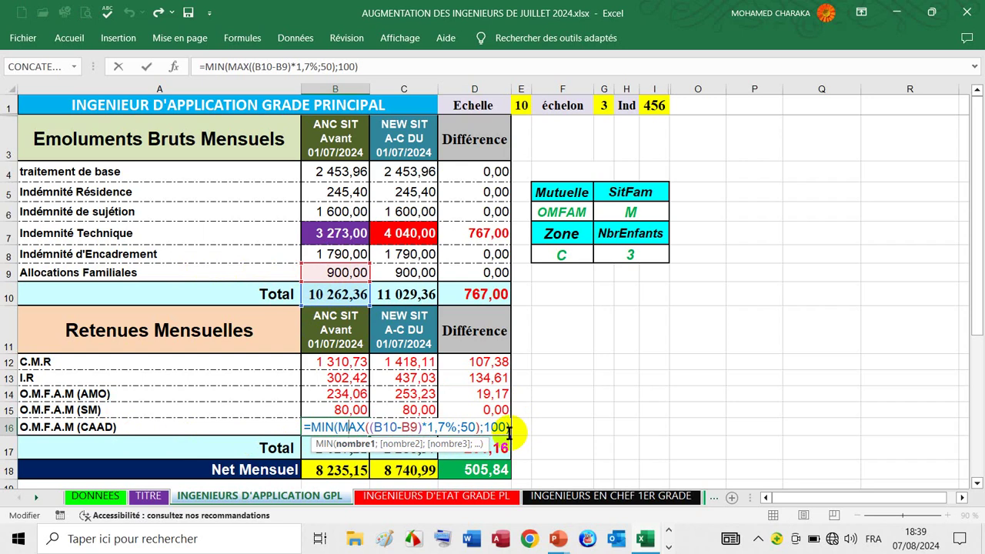
{"action": "left_click", "coordinate": [427, 426]}
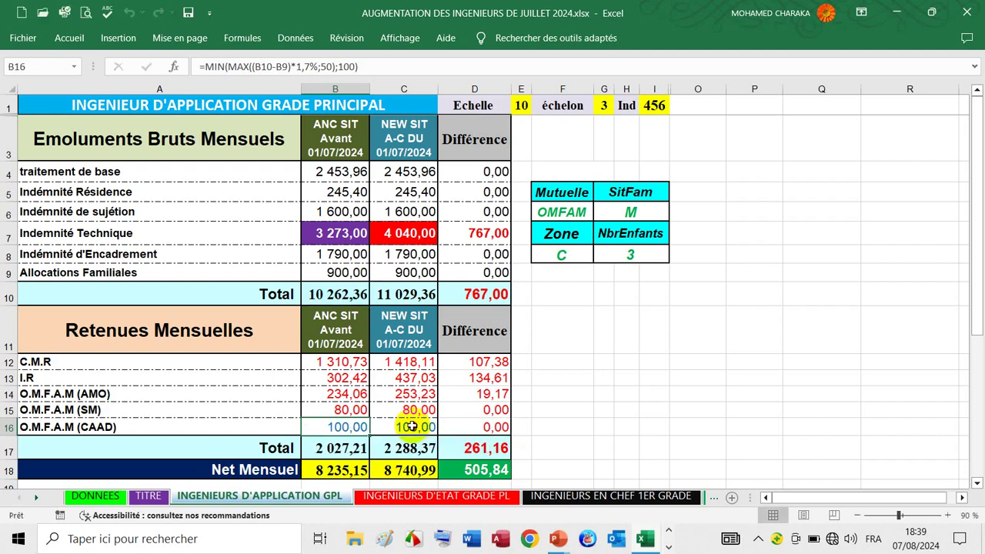
{"action": "double_click", "coordinate": [431, 426]}
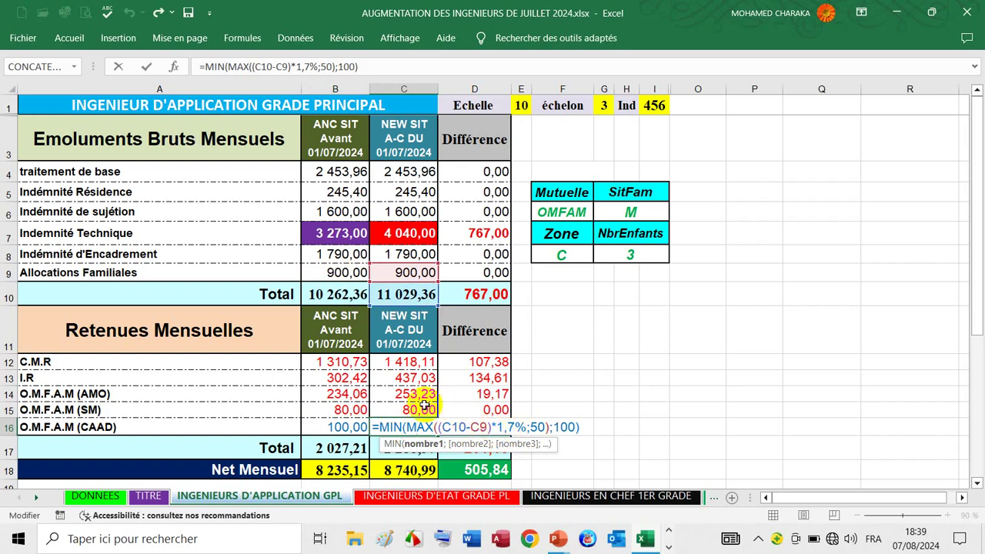
{"action": "key", "text": "Escape"}
- On the INGENIEURS D'ETAT GRADE PL sheet, review the old, new and difference columns, focusing on Indemnité Technique and net monthly pay
{"action": "left_click", "coordinate": [496, 497]}
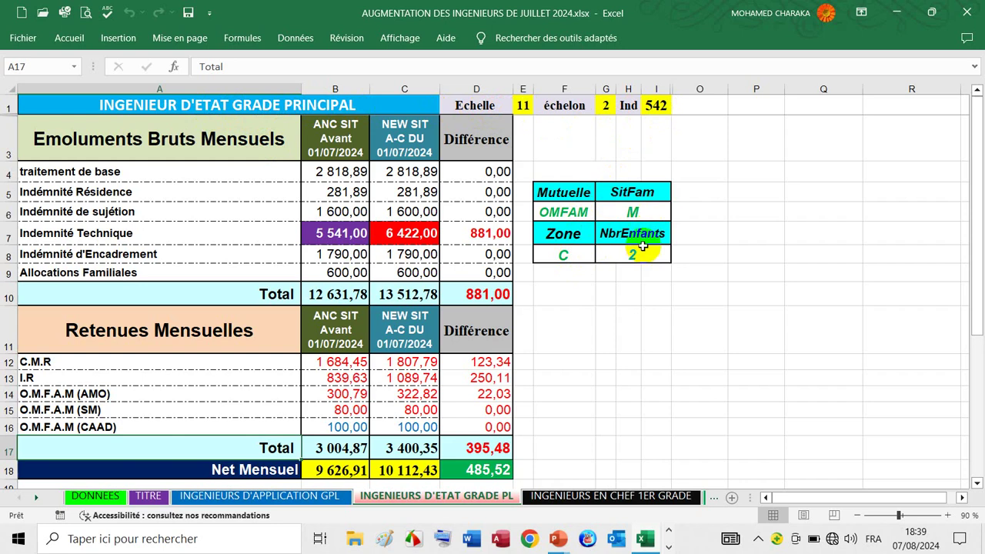
{"action": "left_click", "coordinate": [340, 90]}
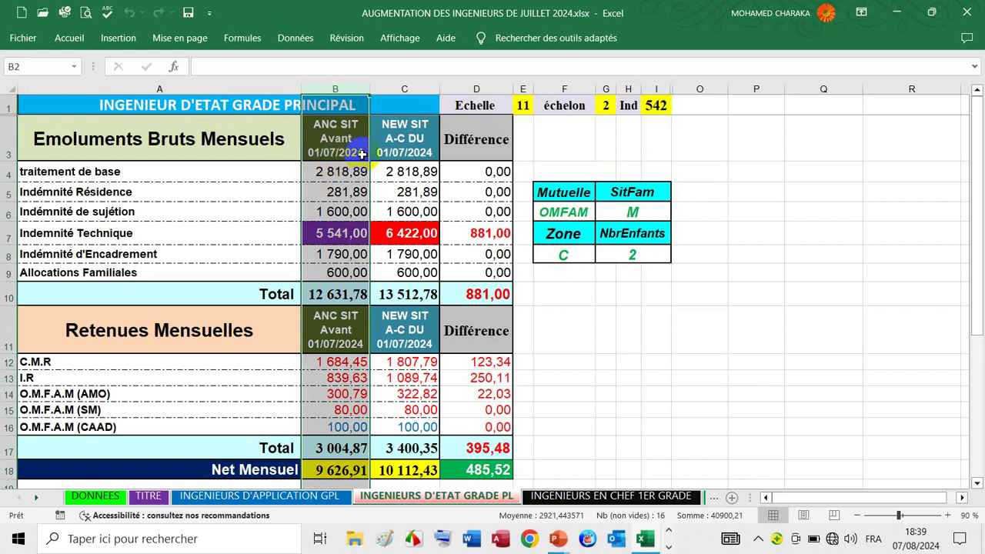
{"action": "left_click", "coordinate": [337, 236]}
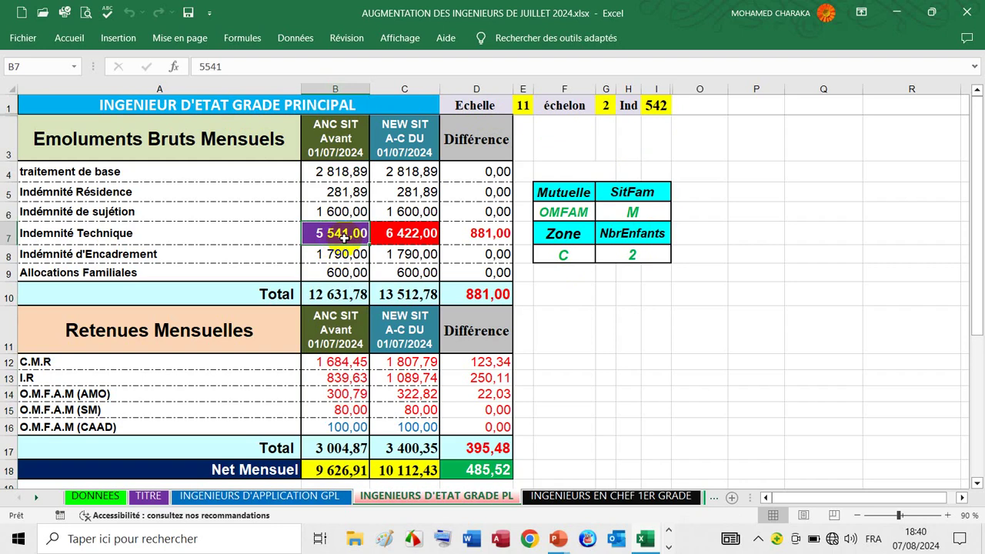
{"action": "left_click", "coordinate": [348, 471]}
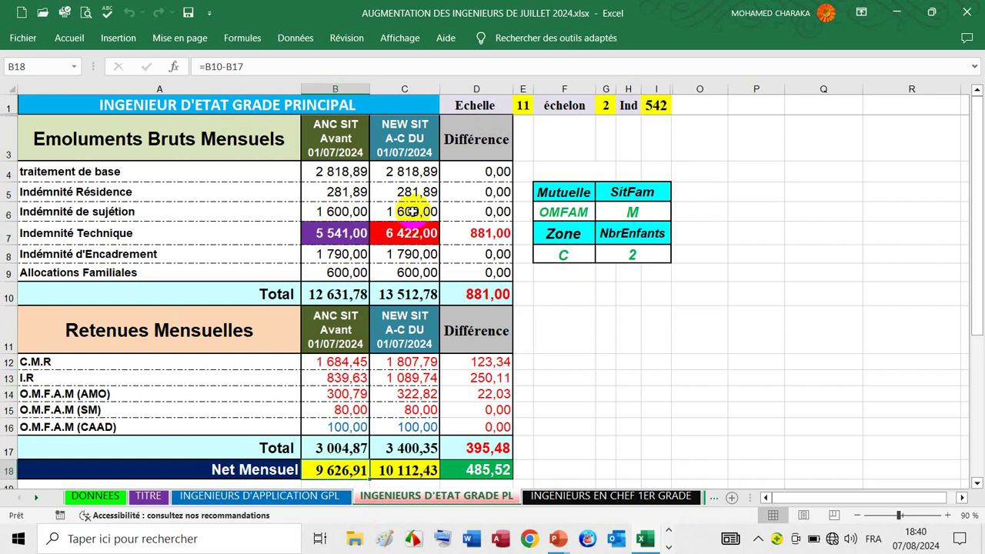
{"action": "left_click", "coordinate": [405, 90]}
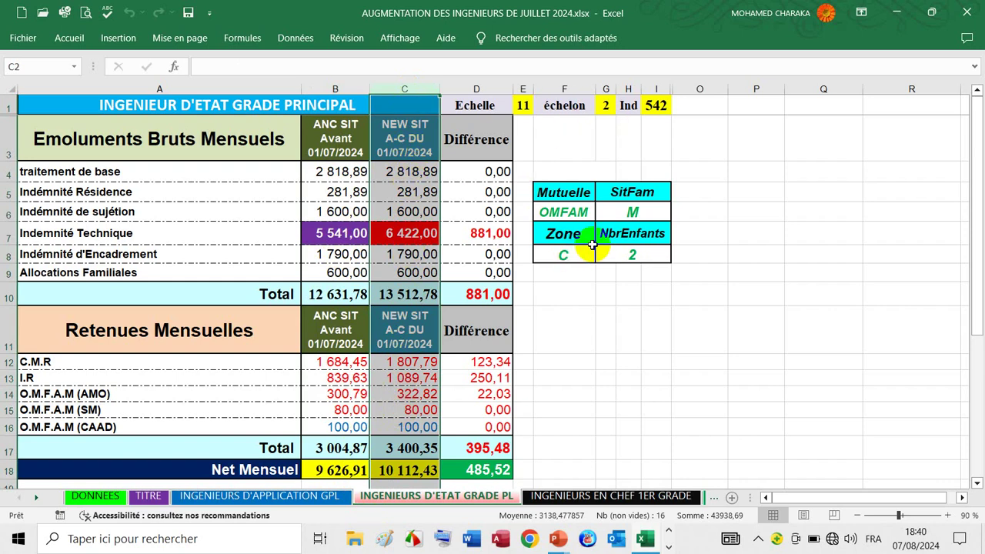
{"action": "left_click", "coordinate": [425, 236]}
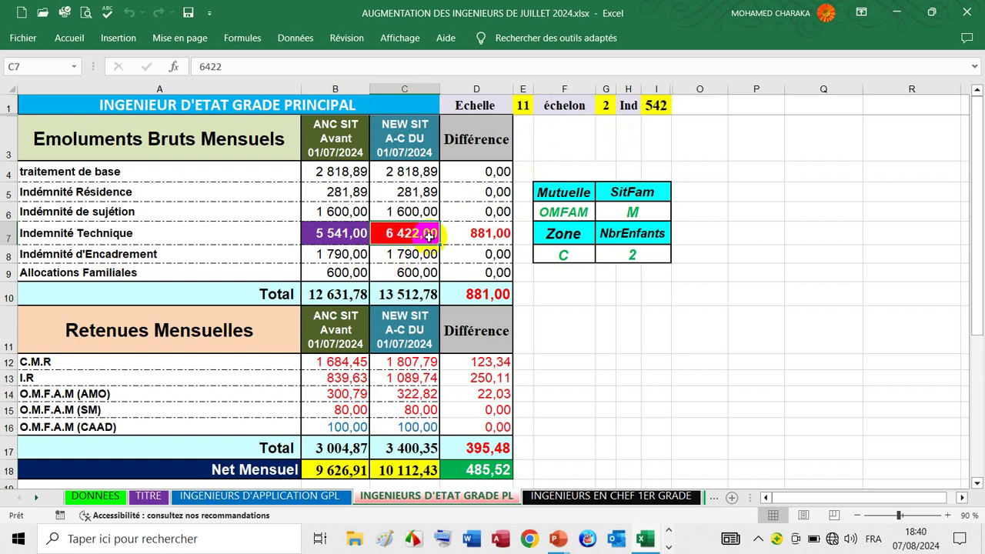
{"action": "left_click", "coordinate": [422, 472]}
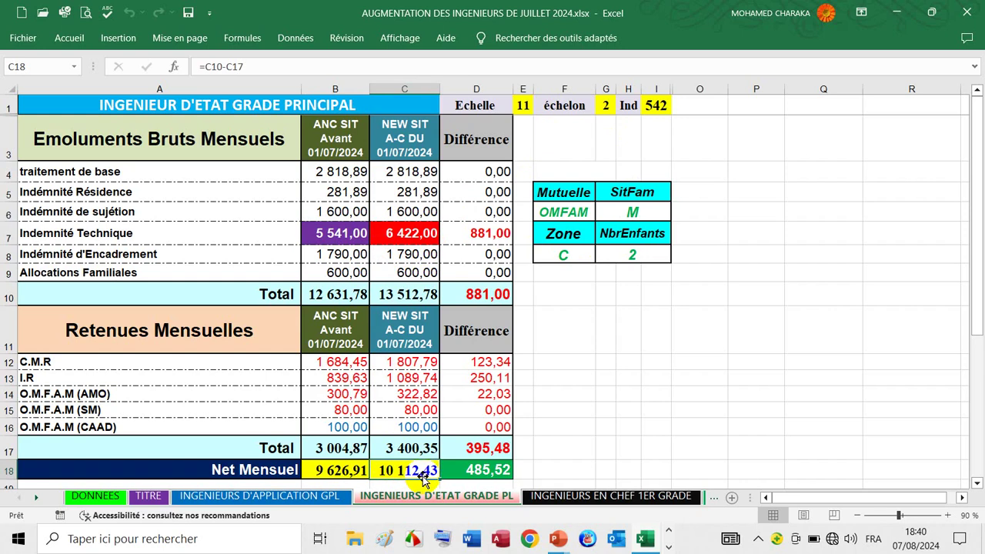
{"action": "left_click", "coordinate": [472, 91]}
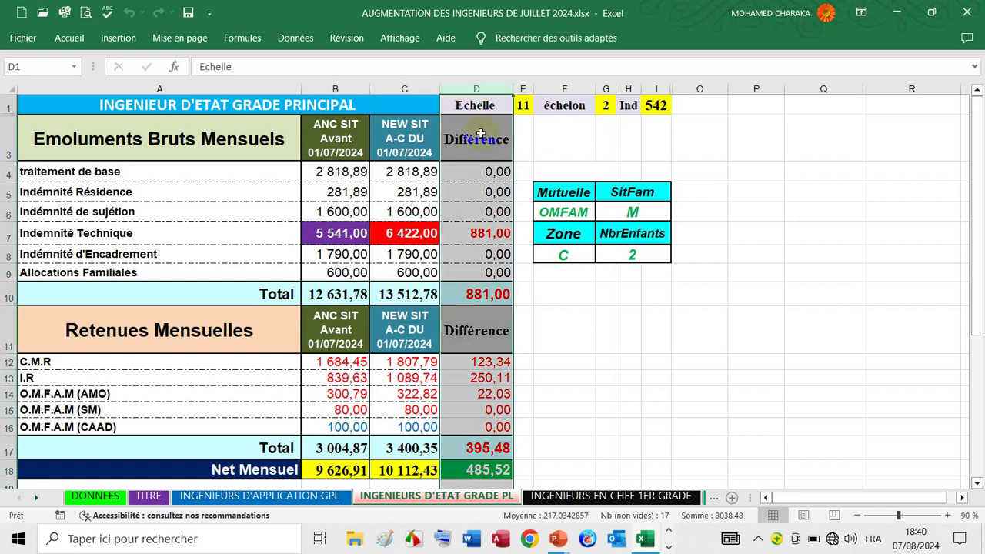
{"action": "left_click", "coordinate": [477, 238]}
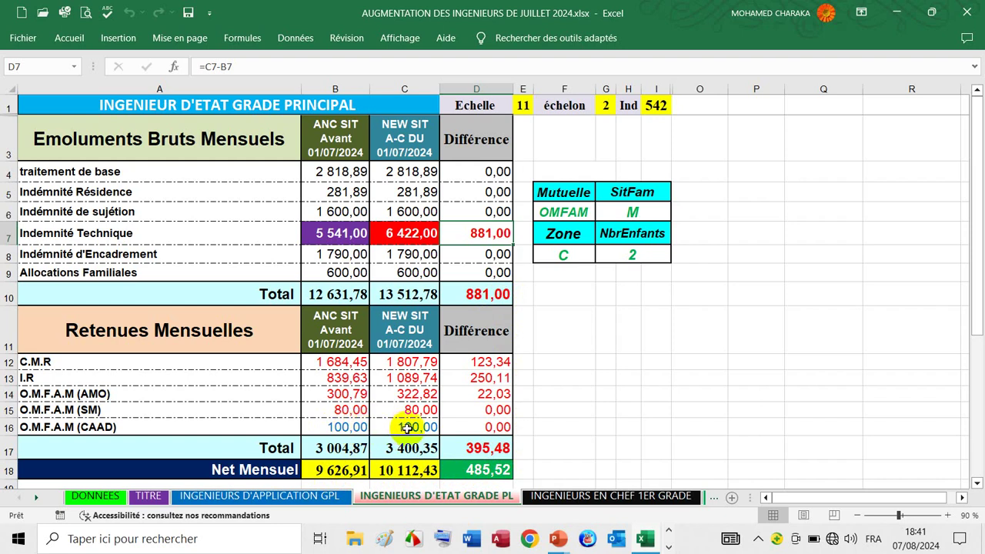
- Inspect the state engineer's O.M.F.A.M (CAAD) formulas in B16 and C16 without changing them
{"action": "double_click", "coordinate": [331, 427]}
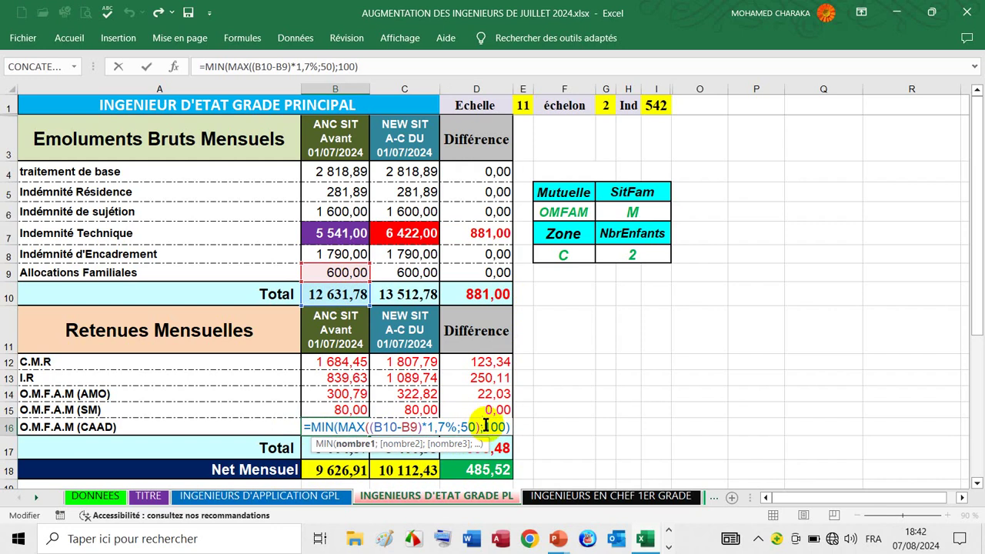
{"action": "key", "text": "ctrl+Return"}
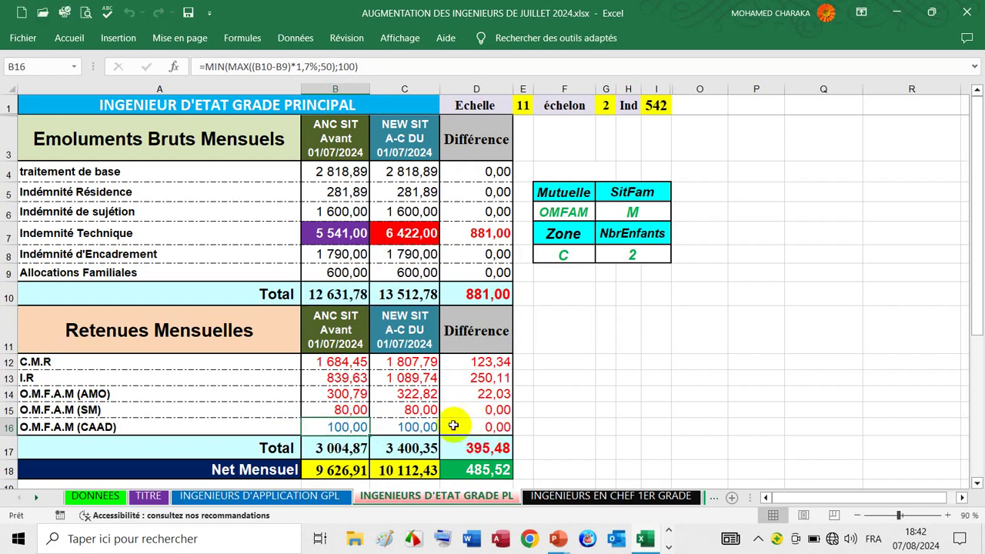
{"action": "left_click_drag", "start_coordinate": [369, 436], "coordinate": [436, 435]}
{"action": "double_click", "coordinate": [436, 428]}
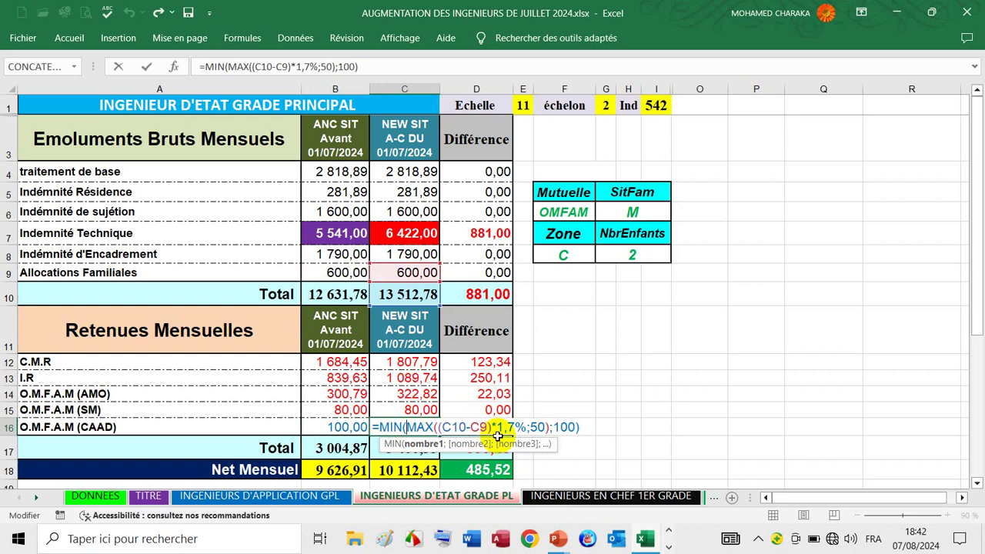
{"action": "key", "text": "ctrl+Return"}
- On the INGENIEURS EN CHEF 1ER GRADE sheet, review the old, new and difference columns, including Indemnité Technique and the old net pay
{"action": "left_click", "coordinate": [562, 498]}
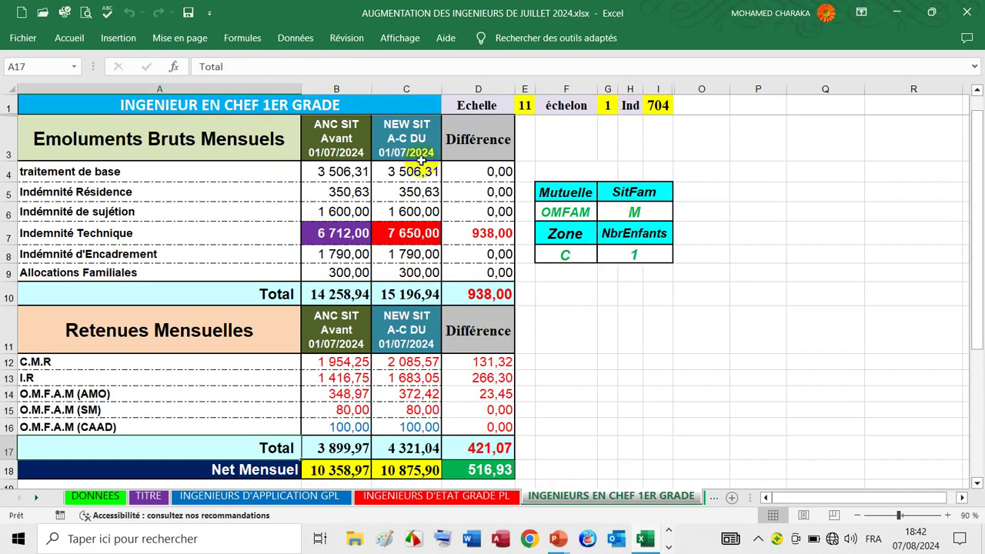
{"action": "left_click", "coordinate": [348, 87]}
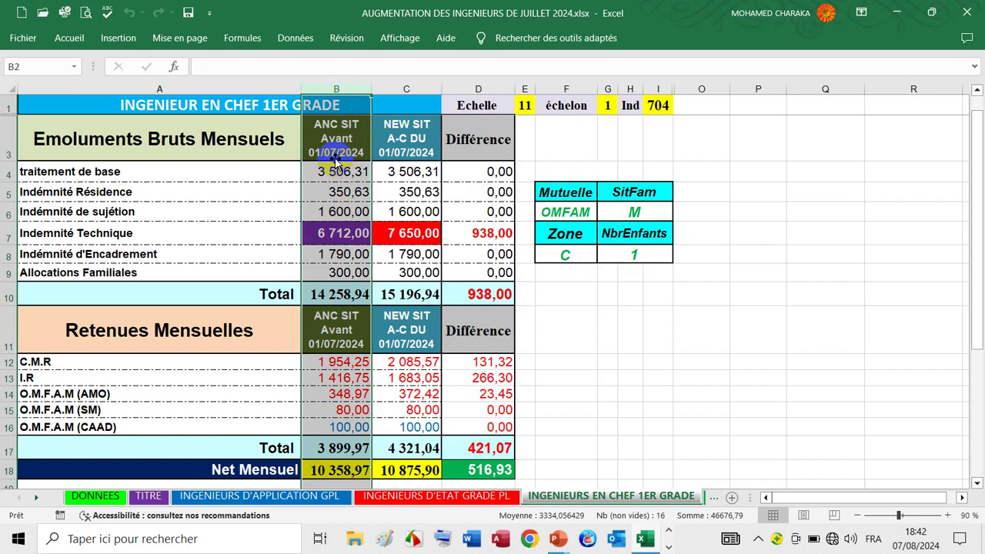
{"action": "left_click", "coordinate": [352, 236]}
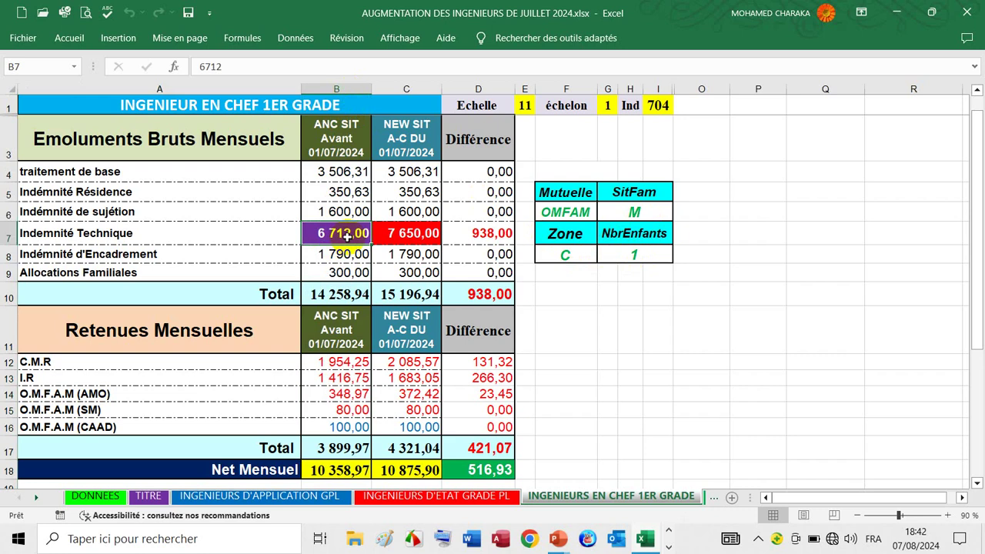
{"action": "left_click", "coordinate": [344, 471]}
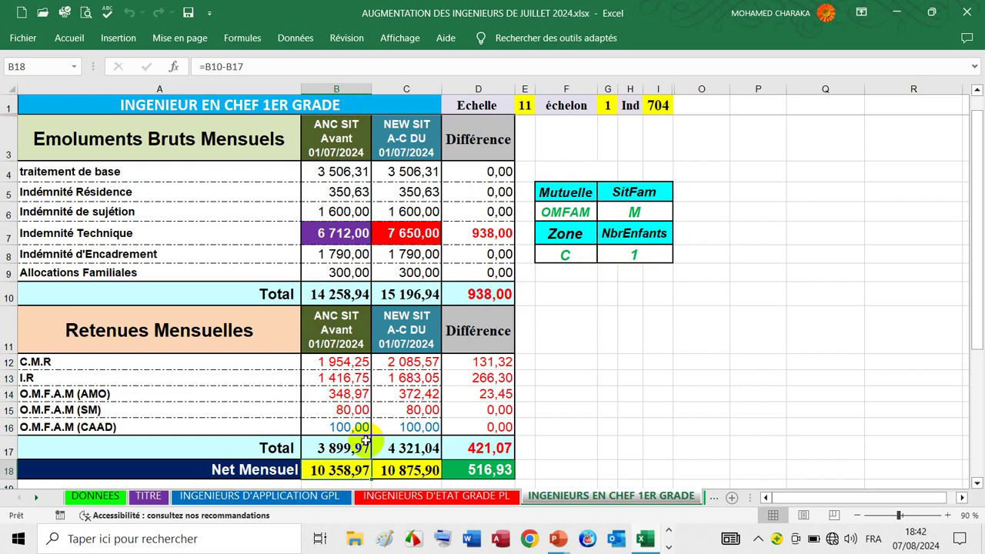
{"action": "left_click", "coordinate": [409, 88]}
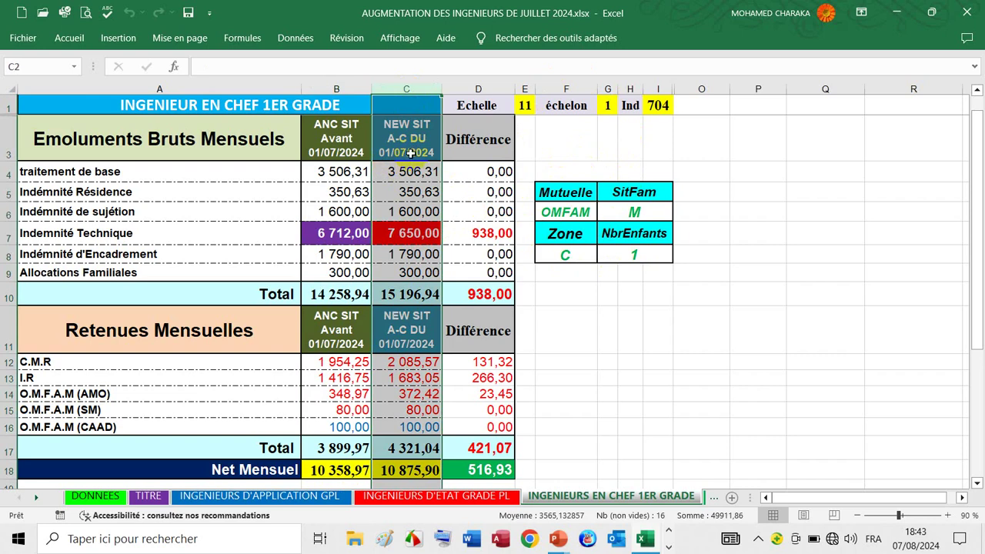
{"action": "left_click", "coordinate": [416, 234]}
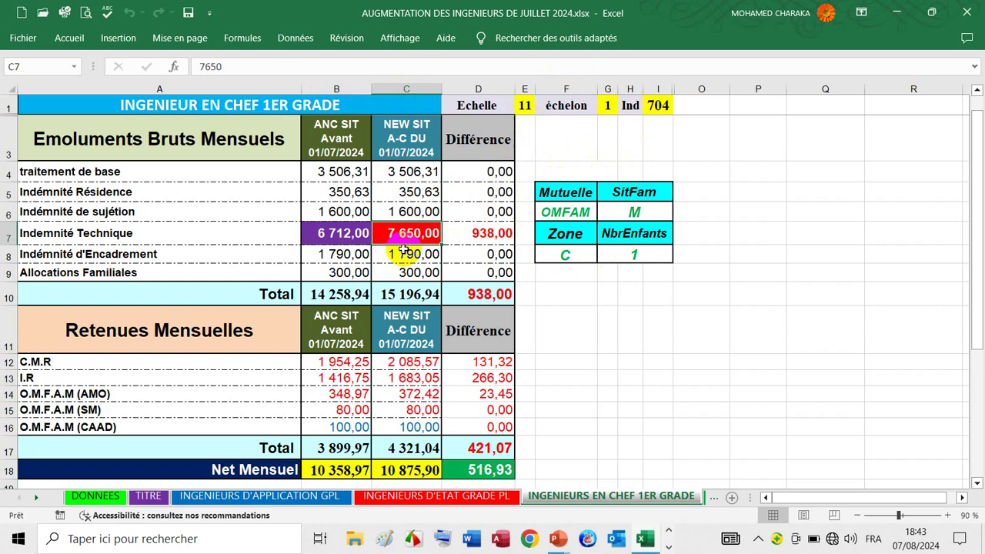
{"action": "left_click", "coordinate": [399, 237]}
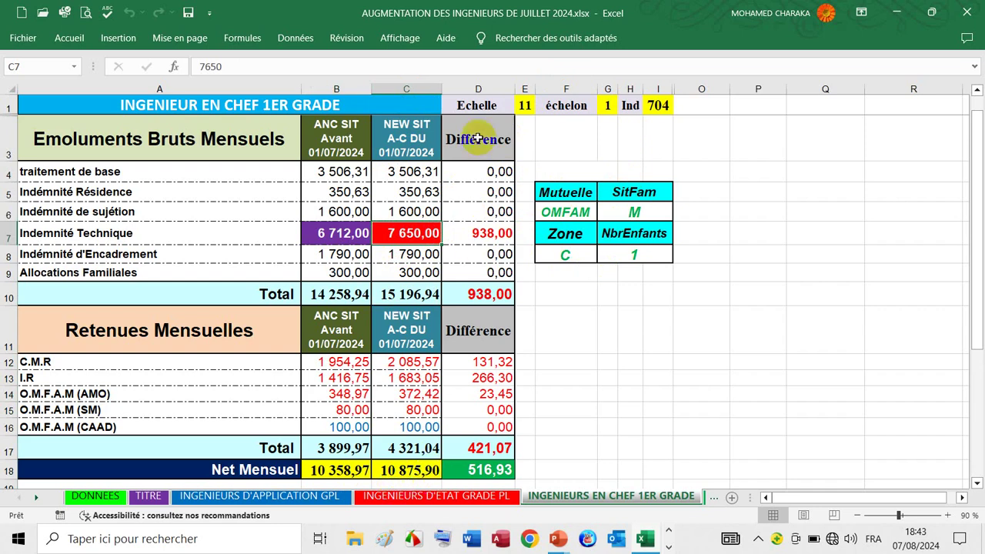
{"action": "left_click", "coordinate": [485, 87]}
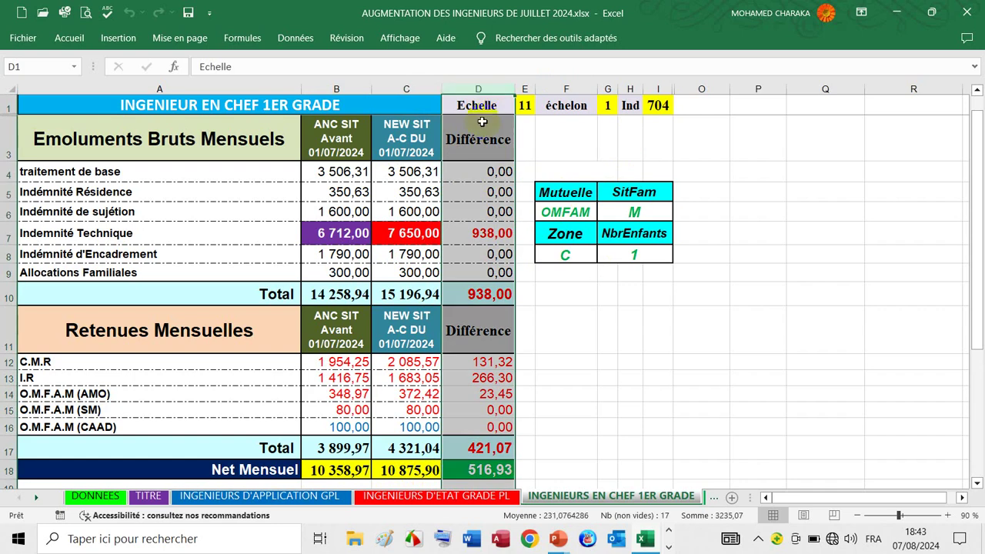
{"action": "left_click", "coordinate": [502, 235]}
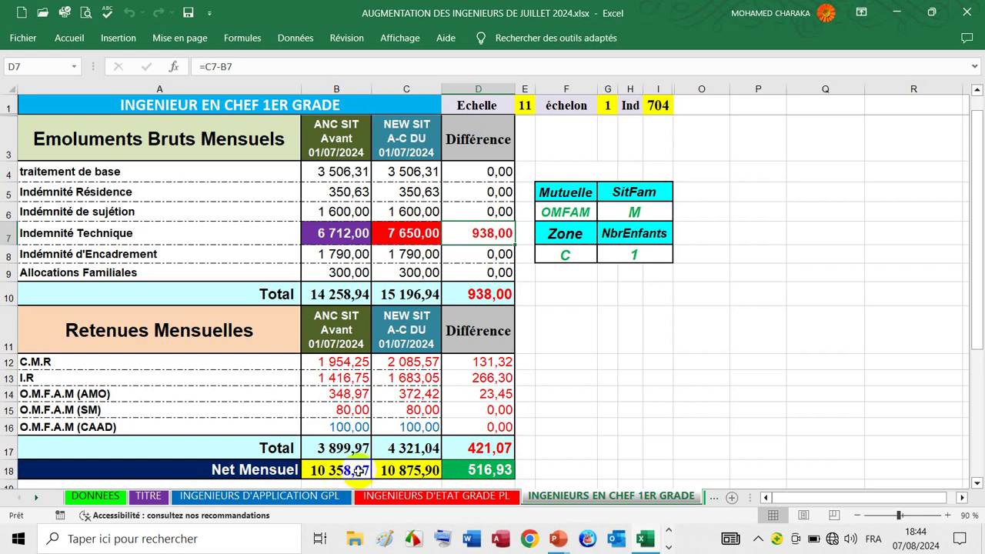
- Inspect the chief engineer's O.M.F.A.M (CAAD) formulas in B16 and C16 without changing them
{"action": "left_click", "coordinate": [357, 427]}
{"action": "double_click", "coordinate": [356, 428]}
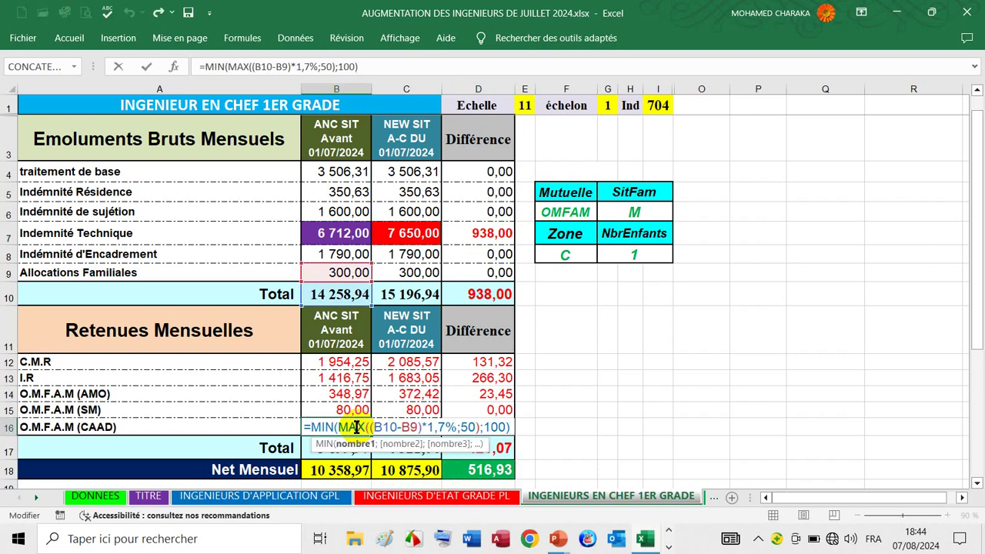
{"action": "key", "text": "Escape"}
{"action": "left_click", "coordinate": [377, 427]}
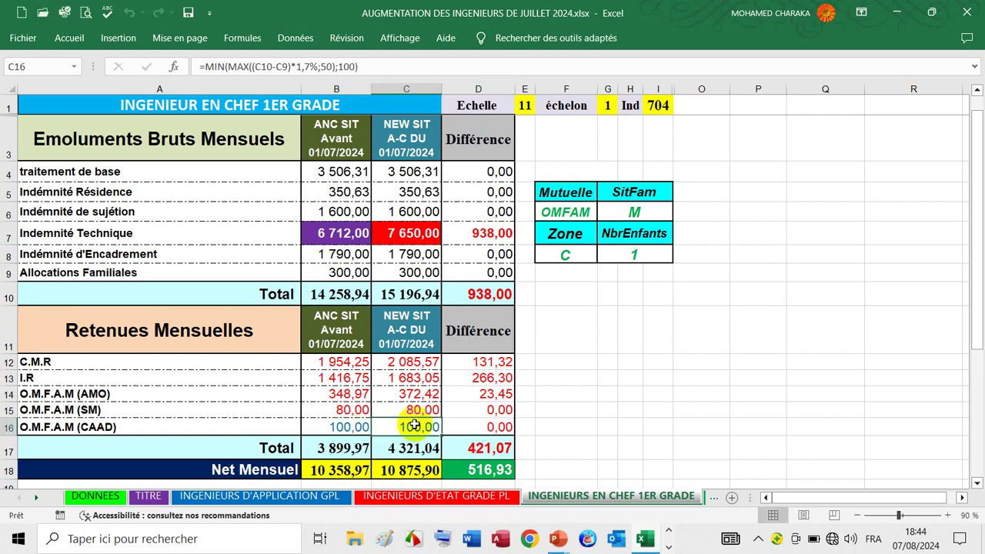
- Re-examine the cell references in the first-grade chief engineer's new O.M.F.A.M (CAAD) formula in C16, leaving the formula as it is
{"action": "double_click", "coordinate": [379, 428]}
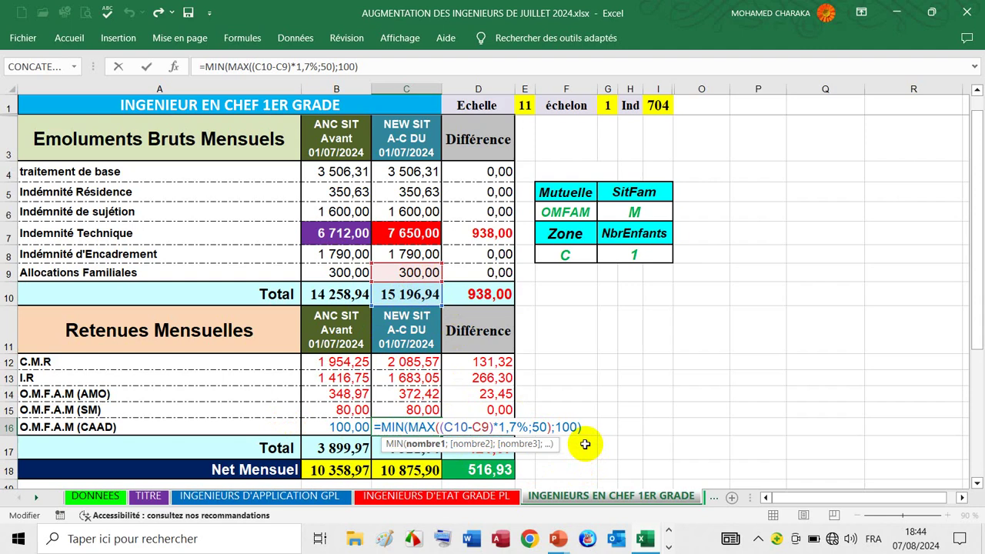
{"action": "key", "text": "ctrl+Return"}
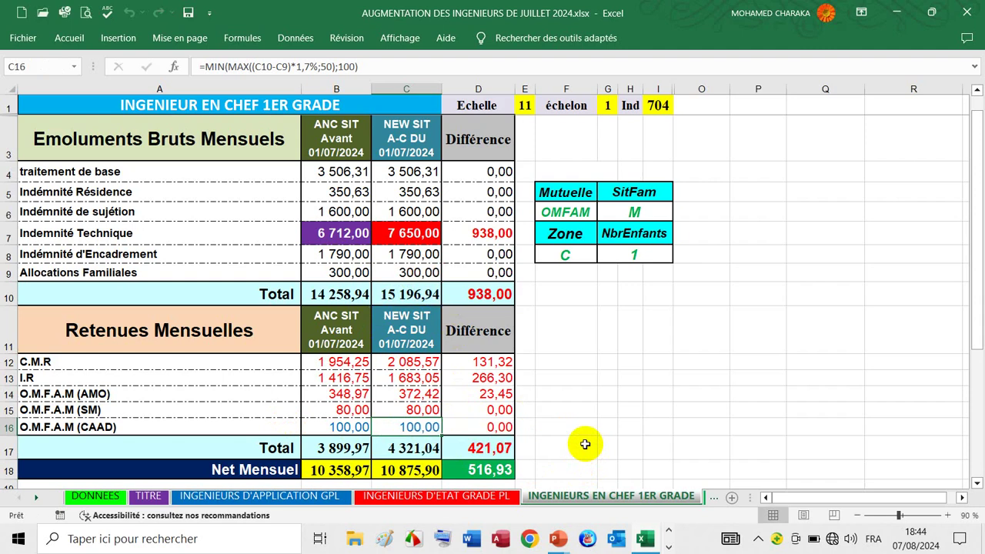
- On the INGENIEURS EN CHEF GRADE PPAL sheet, review the old, new and difference columns, focusing on Indemnité Technique and the new net monthly pay
{"action": "left_click", "coordinate": [709, 497]}
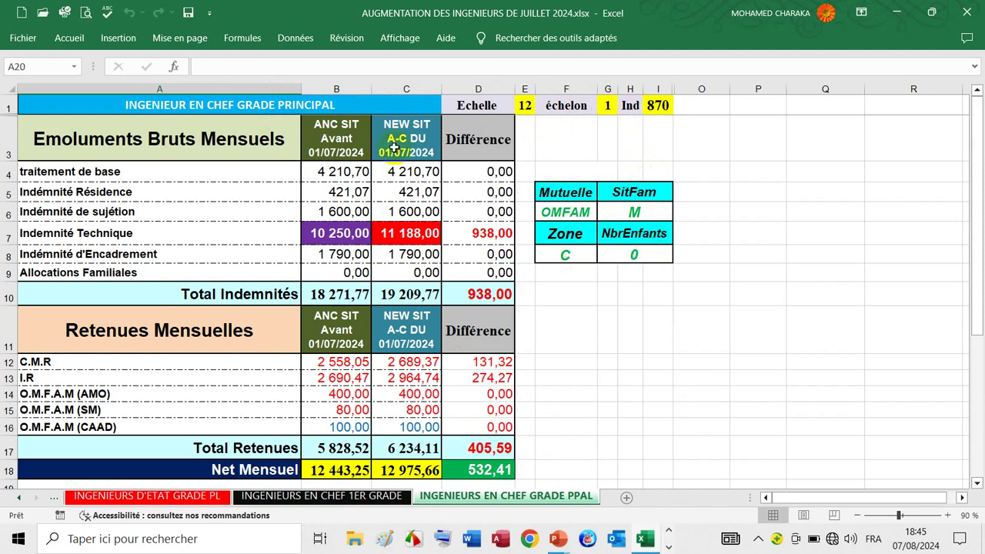
{"action": "left_click", "coordinate": [350, 89]}
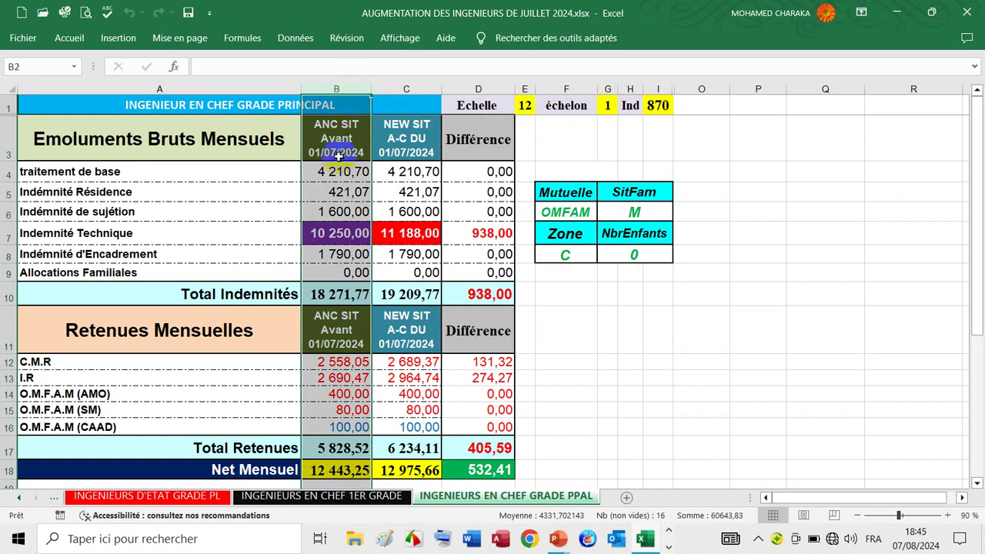
{"action": "left_click", "coordinate": [347, 237]}
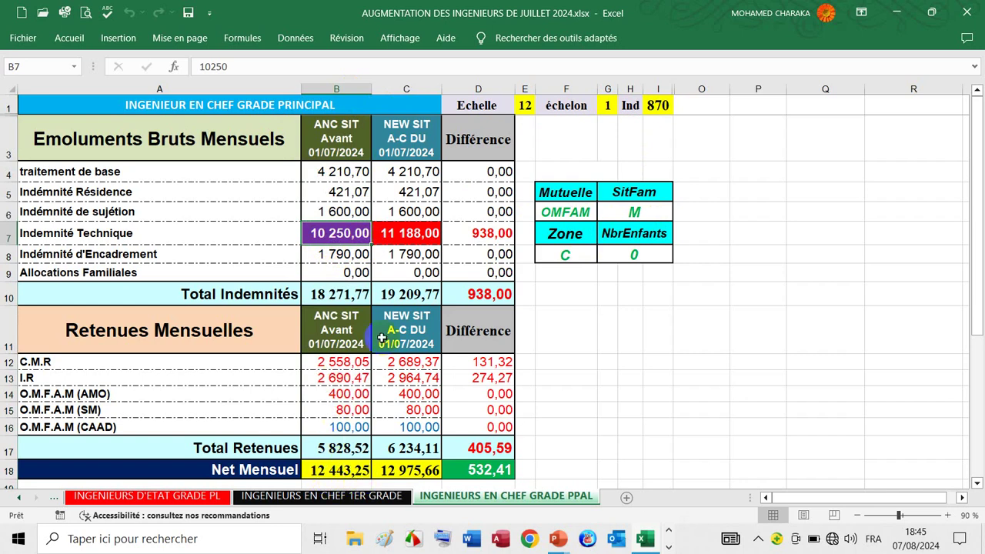
{"action": "left_click", "coordinate": [416, 88]}
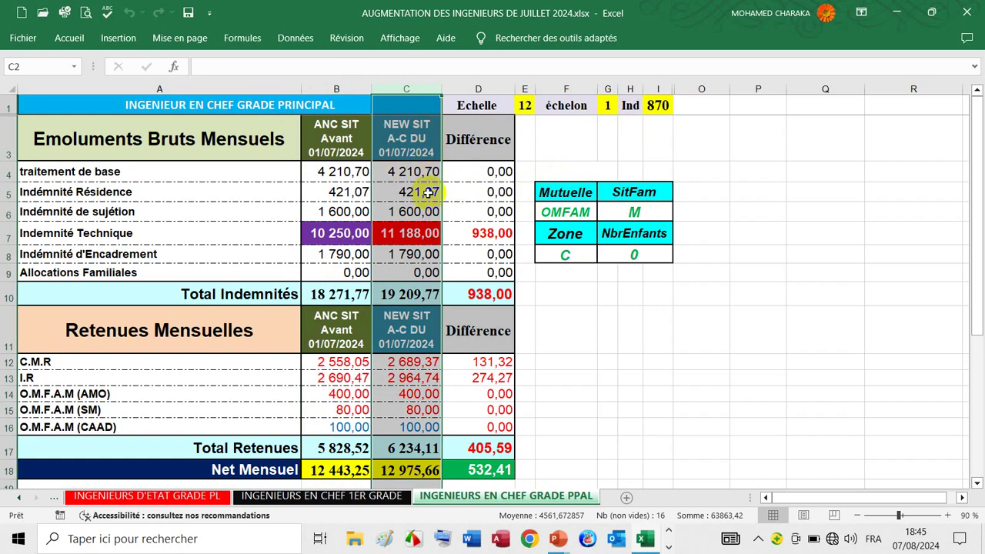
{"action": "left_click", "coordinate": [418, 236]}
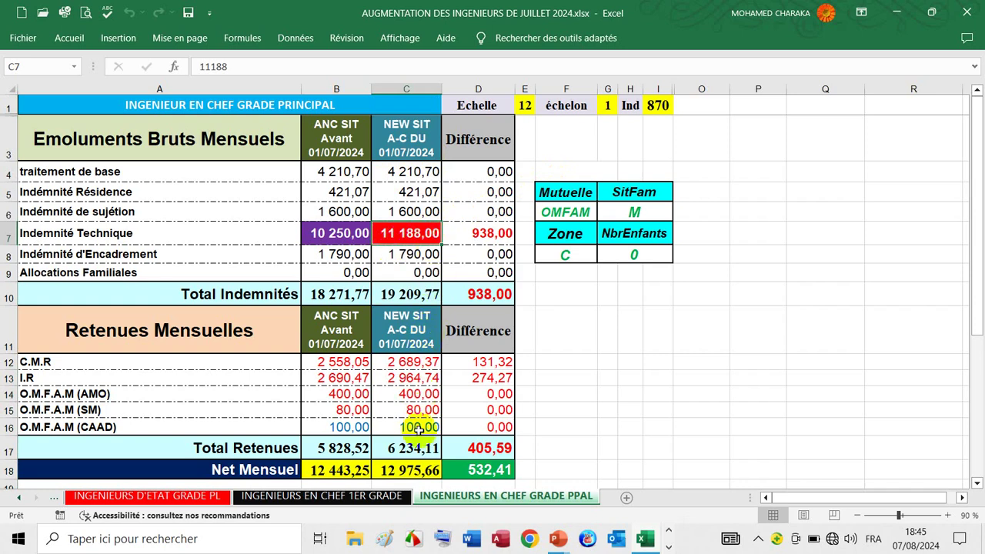
{"action": "left_click", "coordinate": [428, 471]}
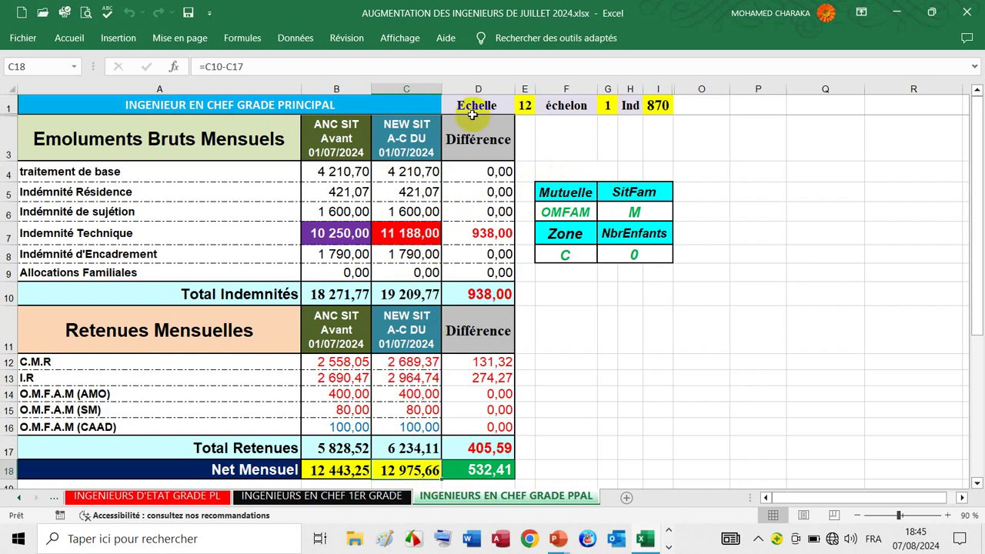
{"action": "left_click", "coordinate": [478, 89]}
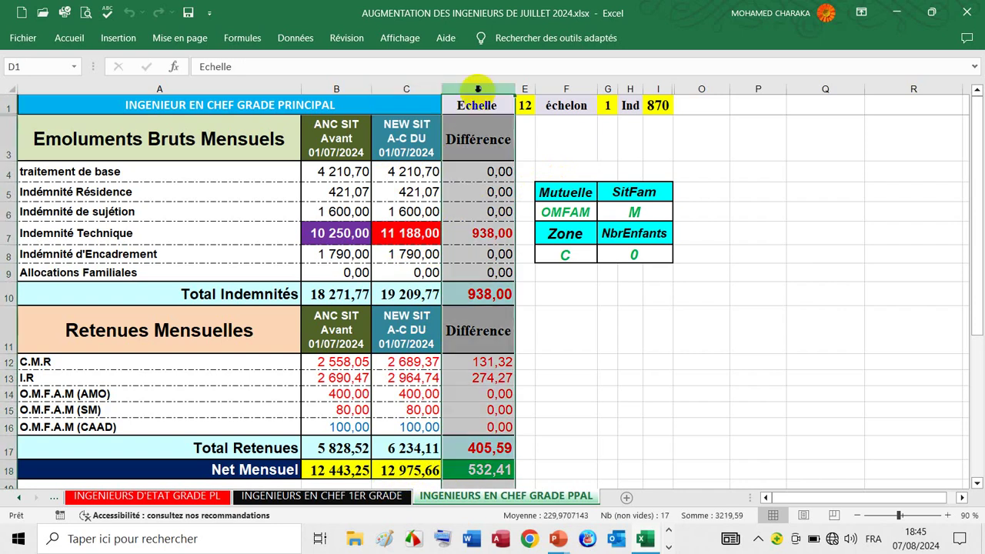
{"action": "left_click", "coordinate": [460, 236]}
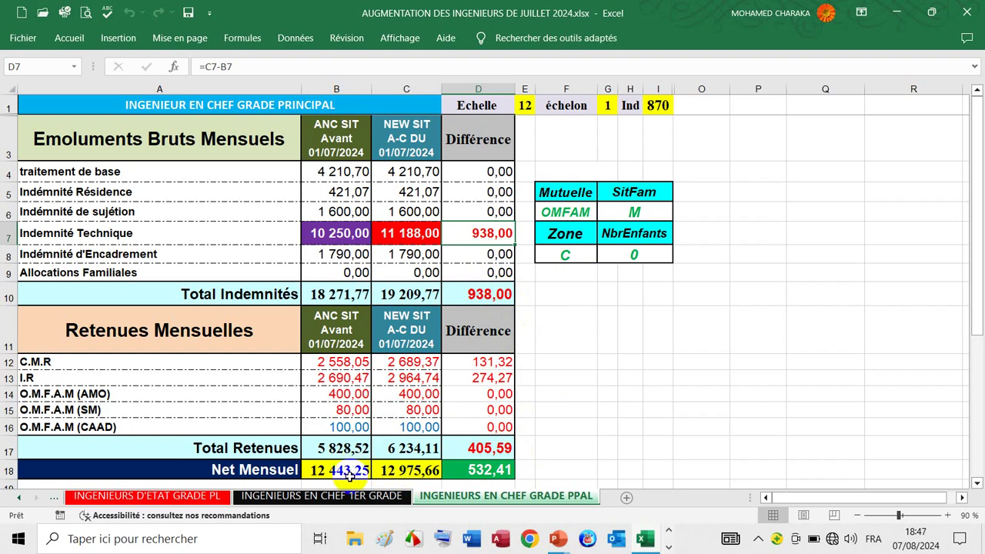
- Inspect the principal-grade chief engineer's old O.M.F.A.M (CAAD) formula in B16 without changing it, and close the workbook
{"action": "left_click", "coordinate": [350, 426]}
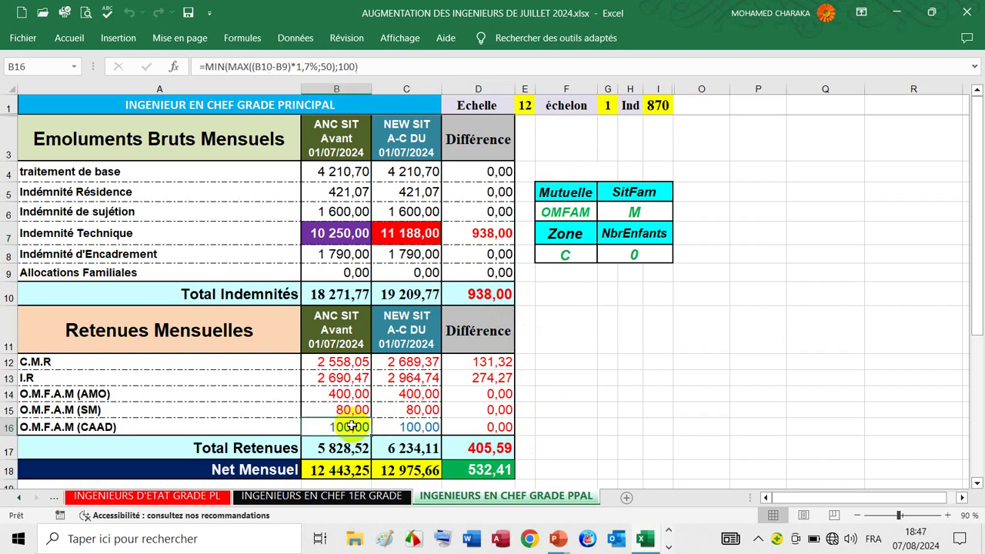
{"action": "double_click", "coordinate": [350, 426]}
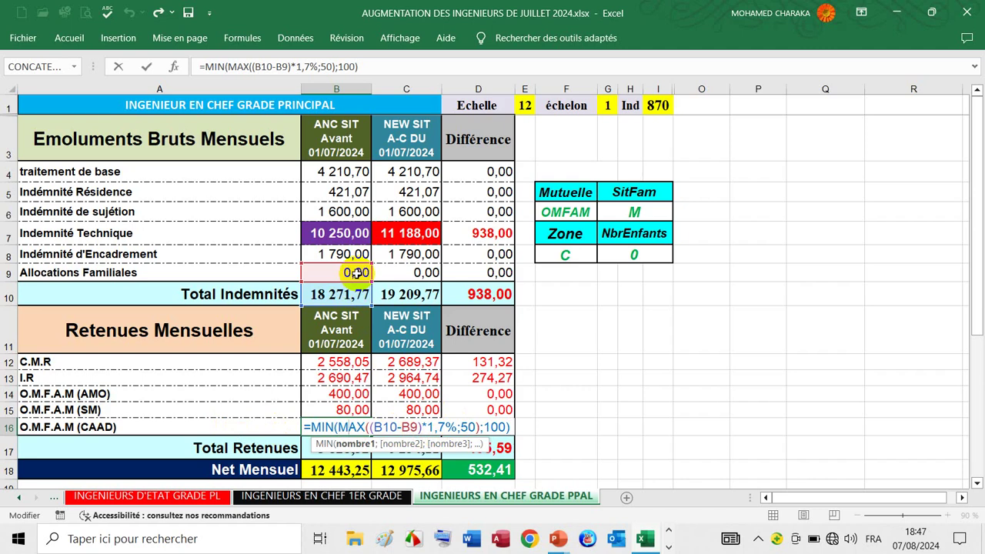
{"action": "key", "text": "ctrl+Return"}
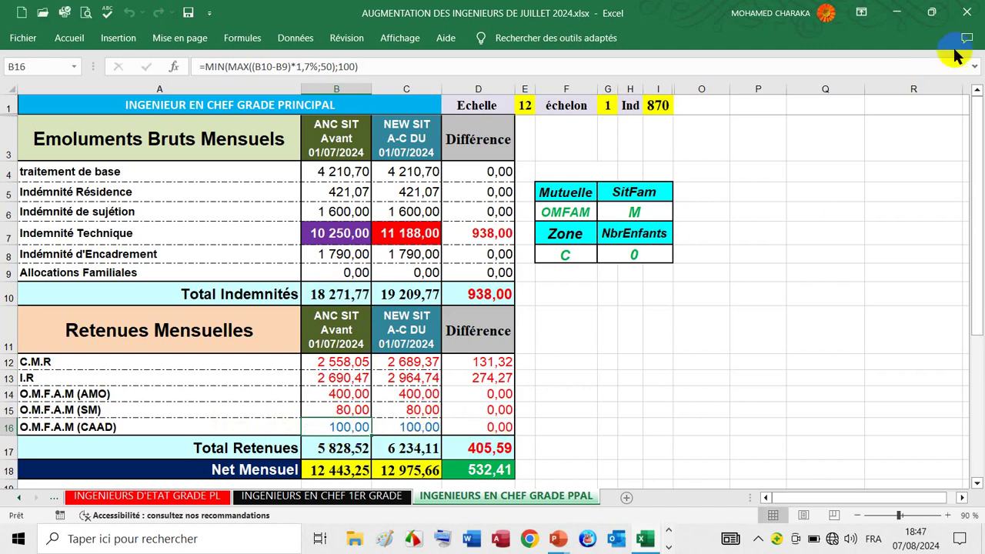
{"action": "left_click", "coordinate": [970, 11]}
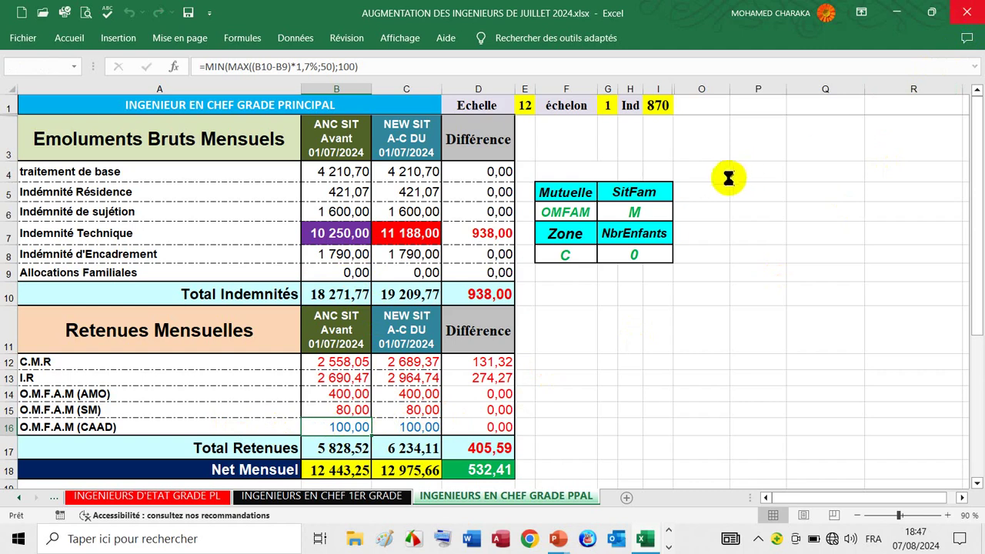